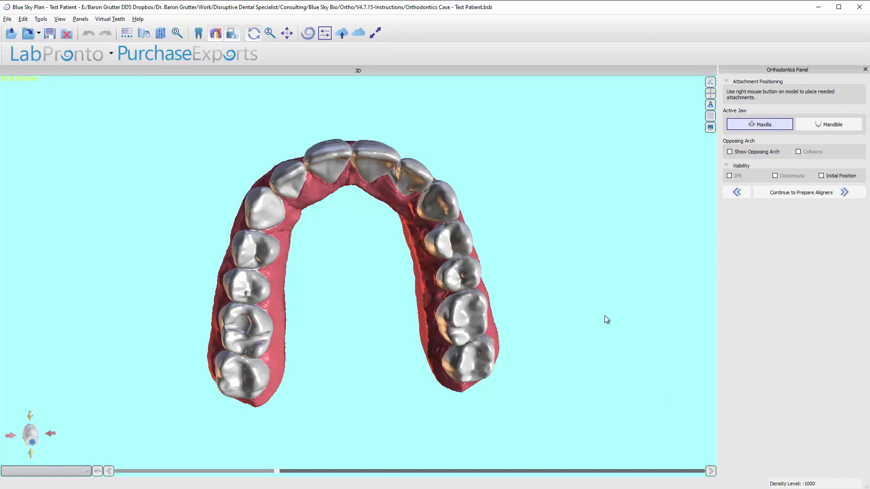
# Compare the maxillary teeth with their initial position from the facial and occlusal sides, then hide the initial position
pyautogui.moveTo(606, 319); pyautogui.dragTo(341, 179)
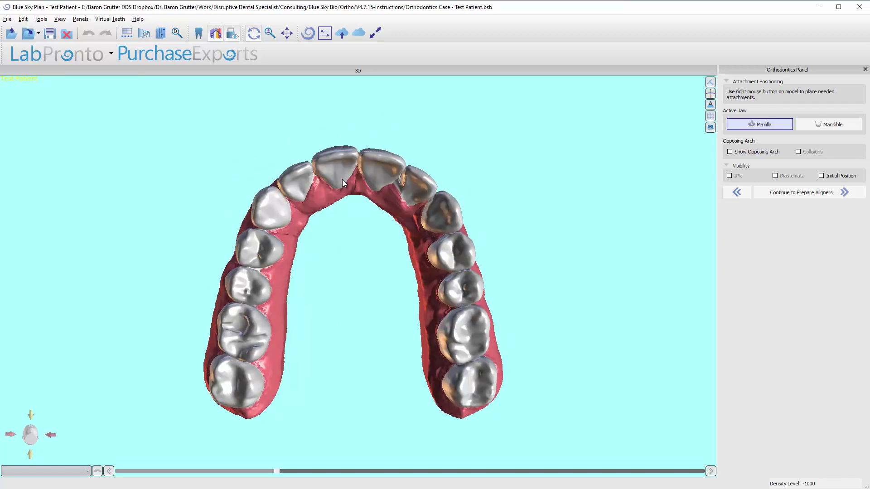
pyautogui.click(821, 176)
pyautogui.moveTo(408, 194); pyautogui.dragTo(206, 168)
pyautogui.moveTo(332, 276); pyautogui.dragTo(311, 278)
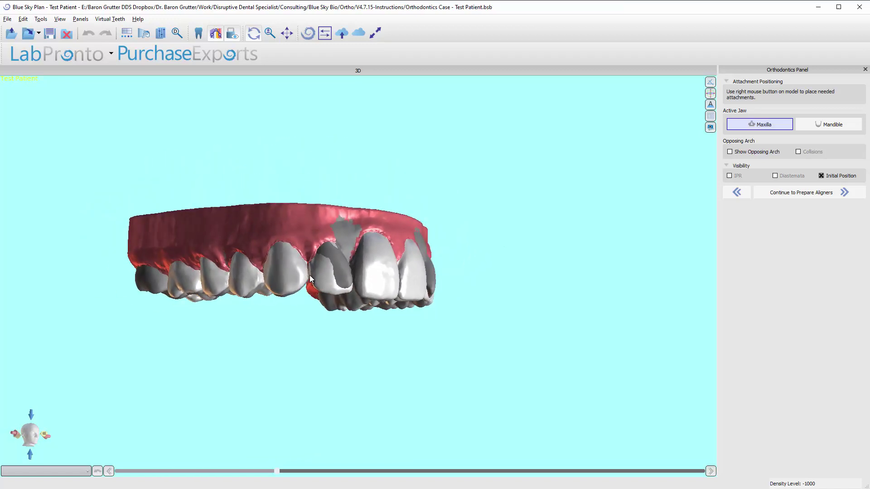
pyautogui.moveTo(311, 311); pyautogui.dragTo(312, 327)
pyautogui.scroll(4, 311, 327)
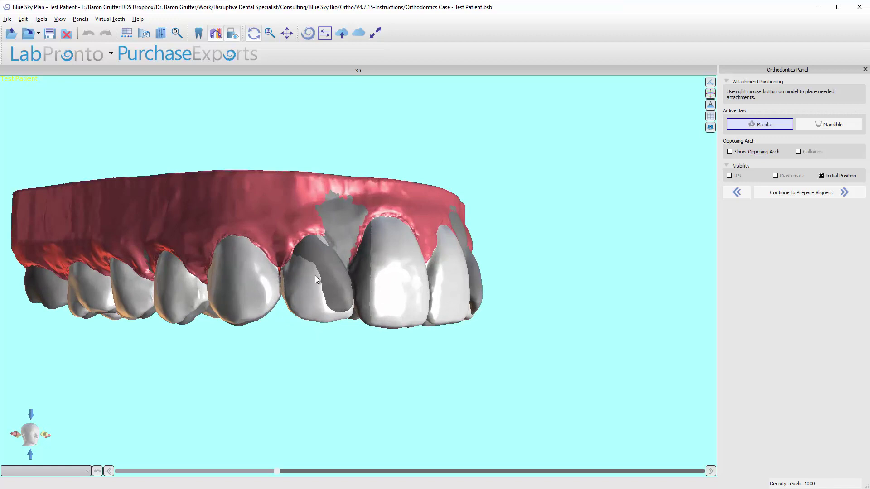
pyautogui.moveTo(344, 325); pyautogui.dragTo(417, 176)
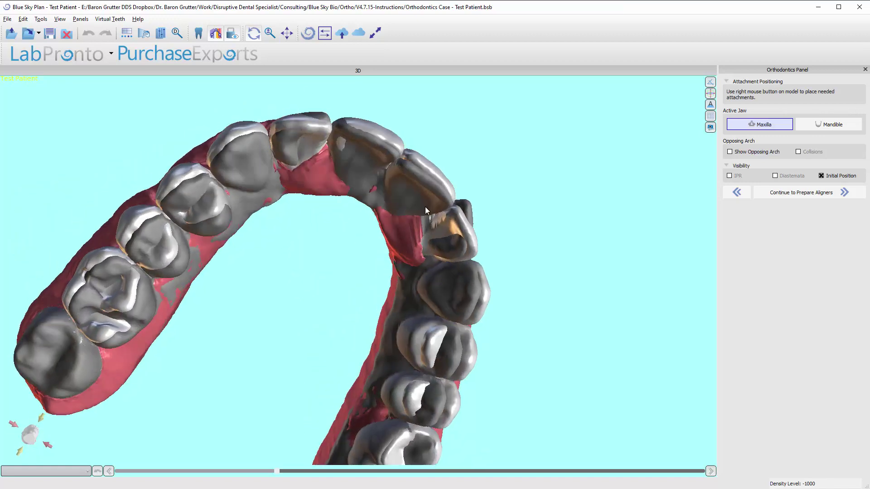
pyautogui.scroll(-3, 351, 237)
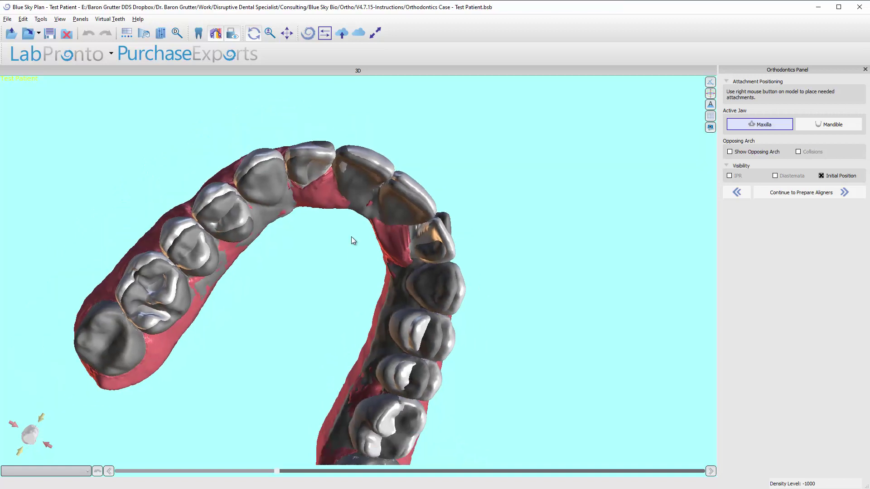
pyautogui.moveTo(341, 206); pyautogui.dragTo(312, 290)
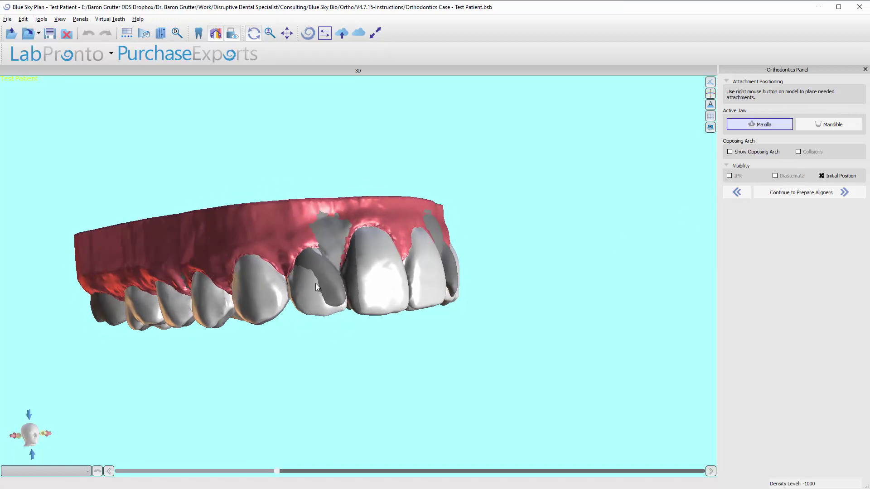
pyautogui.click(820, 176)
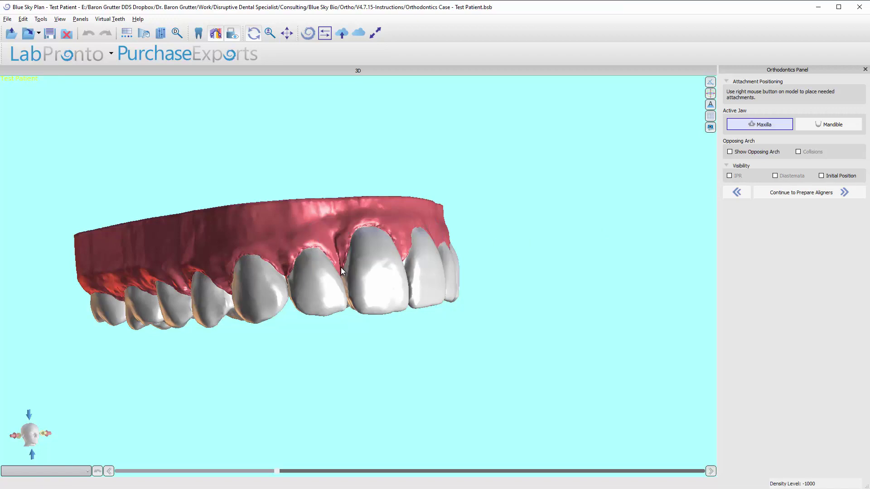
# Start adding an attachment on the upper right lateral incisor and browse the Standard, Elastic Buttons, and Wedges and Cones shapes
pyautogui.rightClick(317, 281)
pyautogui.click(320, 284)
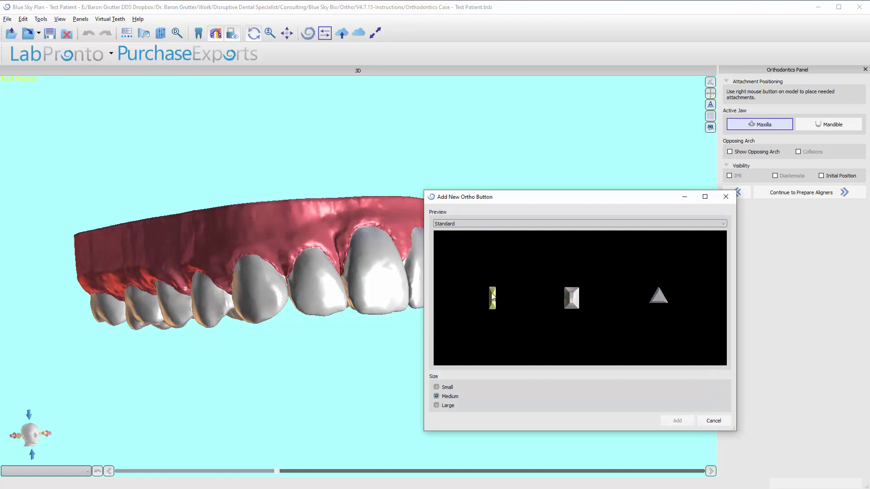
pyautogui.click(491, 301)
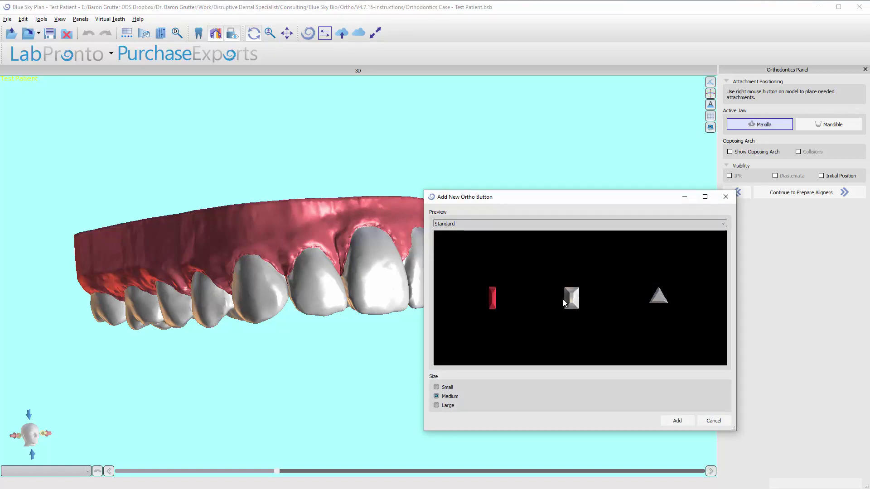
pyautogui.click(569, 301)
pyautogui.click(662, 297)
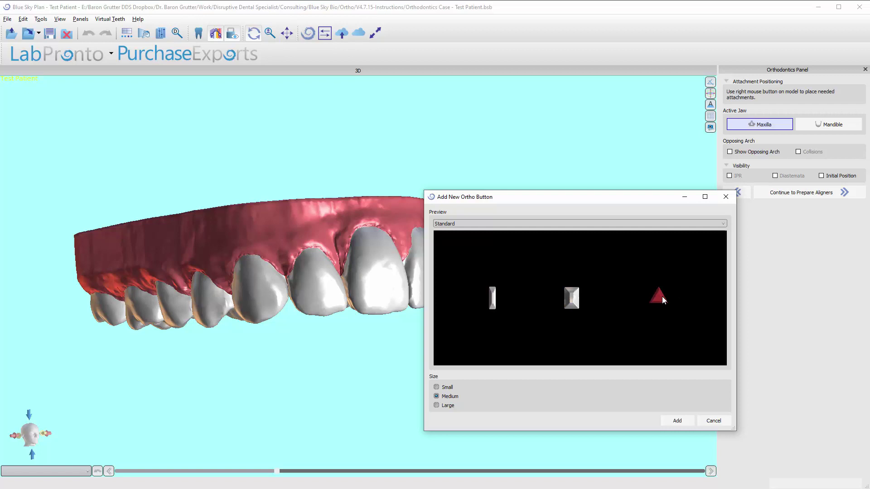
pyautogui.click(459, 223)
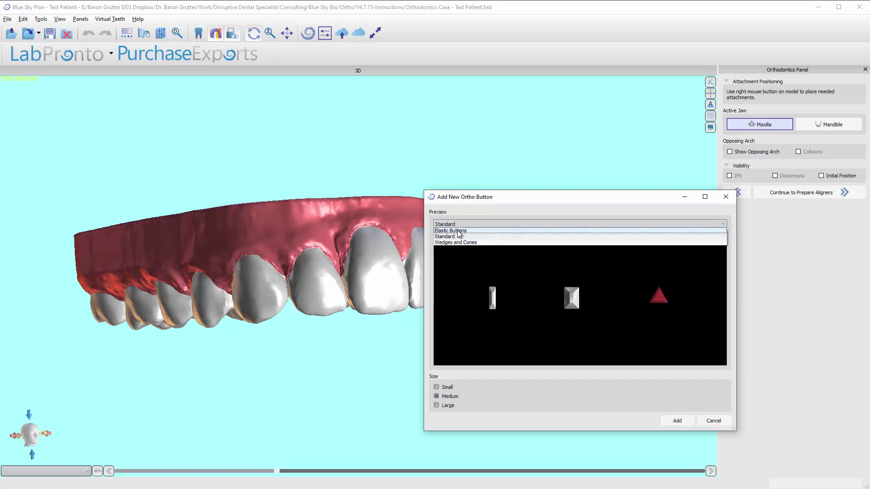
pyautogui.click(461, 231)
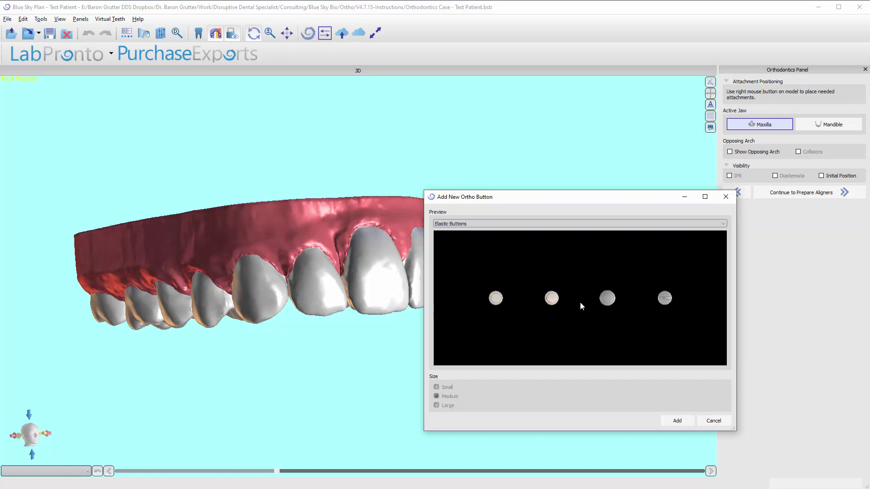
pyautogui.click(483, 224)
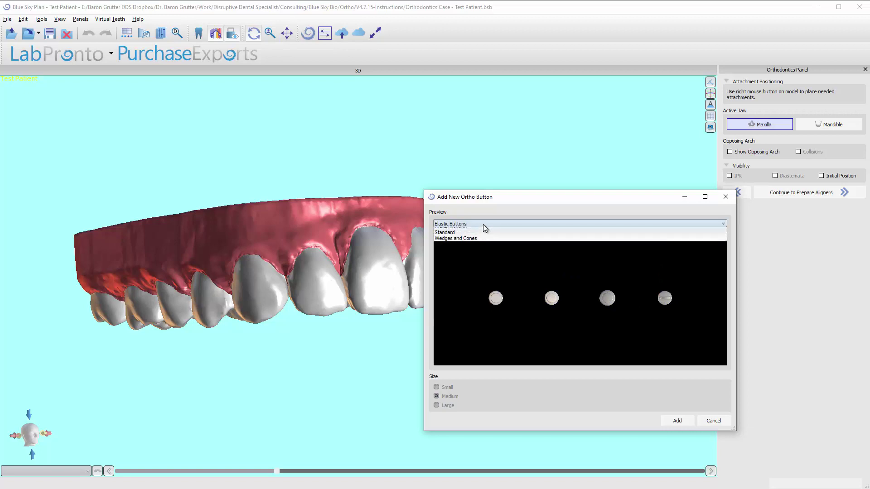
pyautogui.click(453, 243)
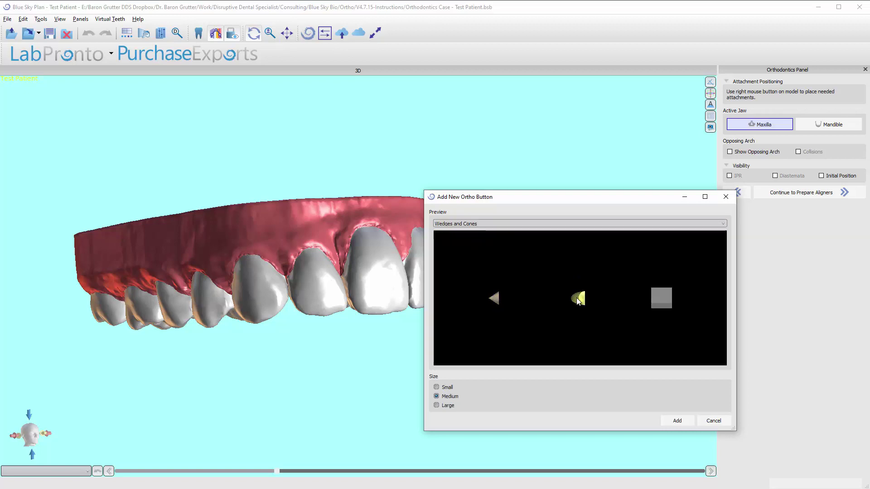
pyautogui.click(662, 295)
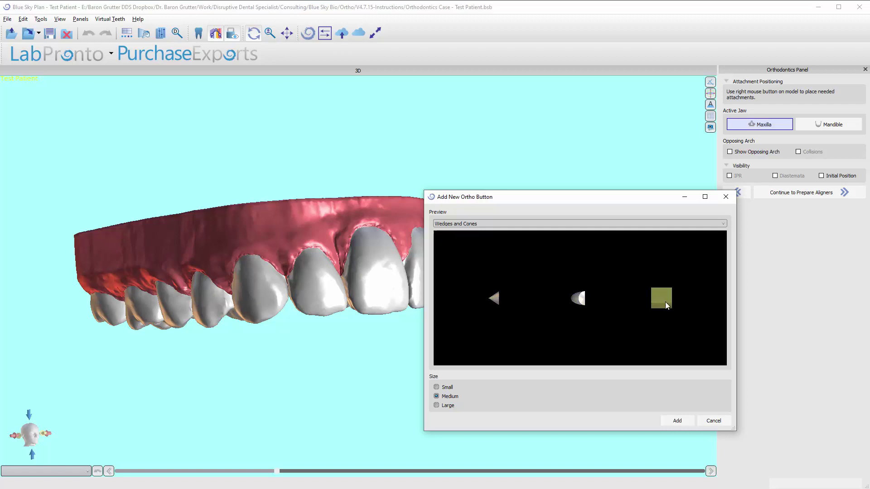
pyautogui.click(499, 225)
pyautogui.click(499, 236)
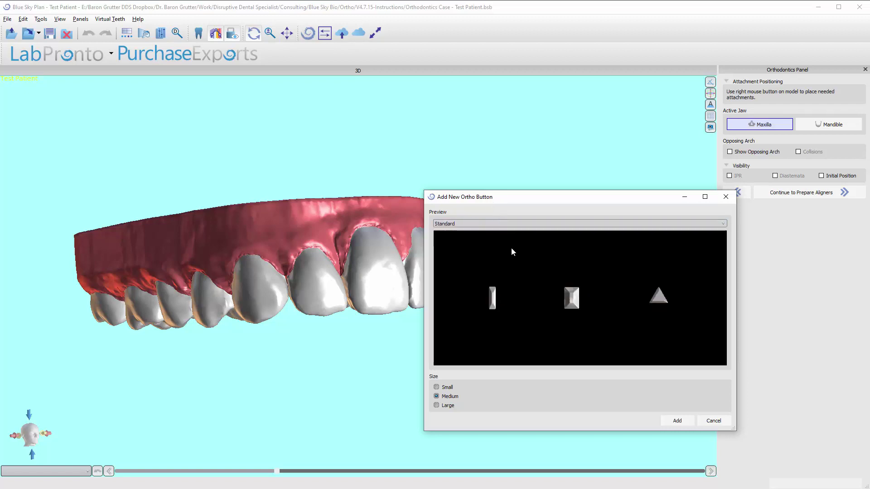
# Add the wide rectangular Standard attachment in Large size to the facial surface of the upper right lateral incisor
pyautogui.click(571, 298)
pyautogui.click(436, 406)
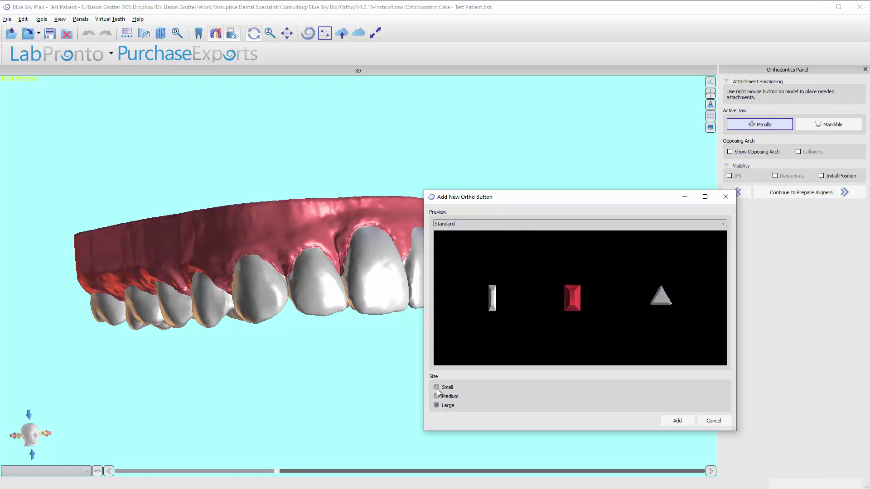
pyautogui.click(436, 389)
pyautogui.click(436, 397)
pyautogui.click(437, 405)
pyautogui.click(676, 420)
pyautogui.click(330, 278)
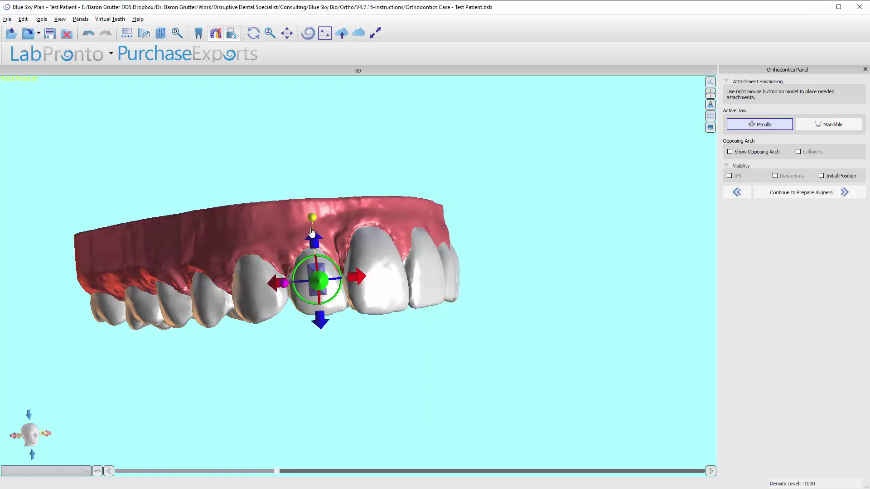
# Adjust the attachment's angle and depth against the facial surface of the upper right lateral incisor
pyautogui.moveTo(311, 231)
pyautogui.mouseDown()
pyautogui.moveTo(311, 204)
pyautogui.moveTo(313, 221)
pyautogui.mouseUp()
pyautogui.moveTo(376, 351); pyautogui.dragTo(343, 233)
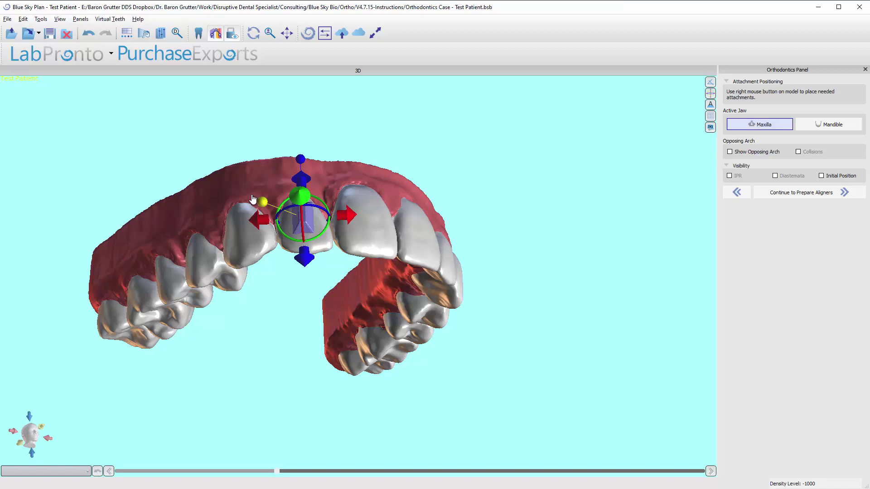
pyautogui.moveTo(253, 200); pyautogui.dragTo(382, 331)
pyautogui.moveTo(328, 283); pyautogui.dragTo(324, 280)
pyautogui.moveTo(351, 330); pyautogui.dragTo(283, 260)
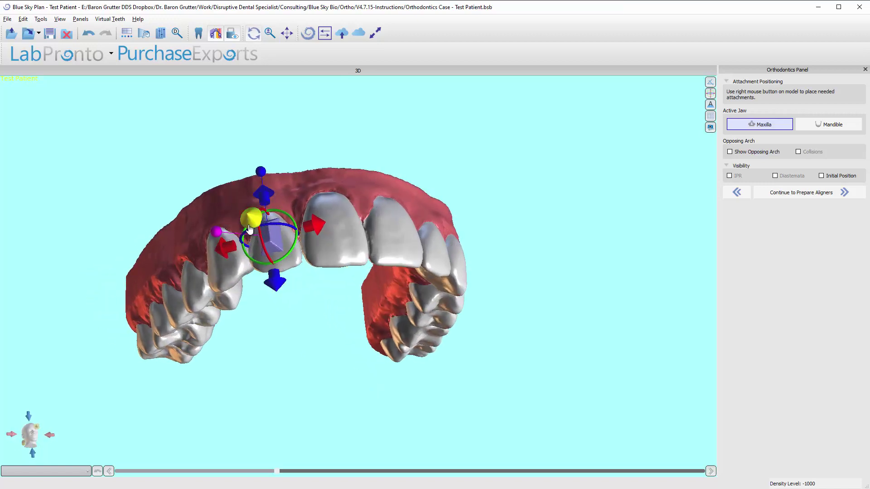
pyautogui.moveTo(248, 226); pyautogui.dragTo(251, 228)
# Check the attachment from the occlusal side against the teeth's initial position, then hide the initial position
pyautogui.moveTo(304, 220); pyautogui.dragTo(325, 136)
pyautogui.click(325, 290)
pyautogui.moveTo(326, 317); pyautogui.dragTo(327, 246)
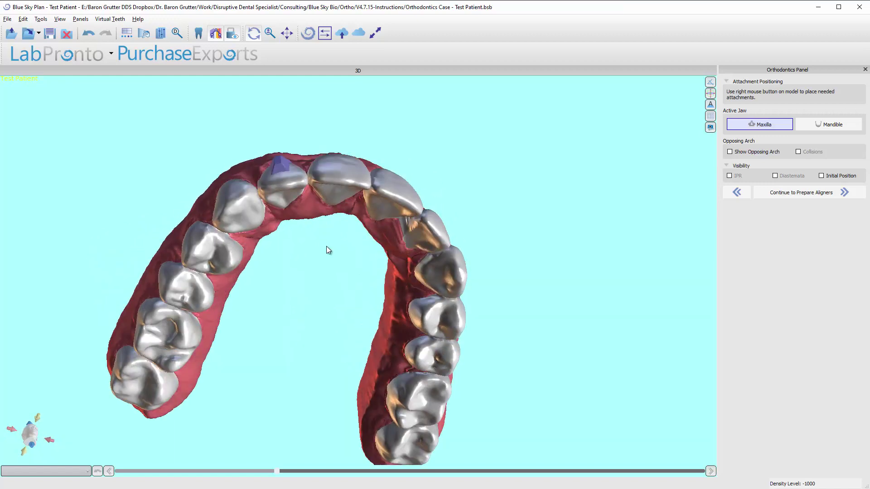
pyautogui.moveTo(327, 246); pyautogui.dragTo(333, 353, button='middle')
pyautogui.click(821, 176)
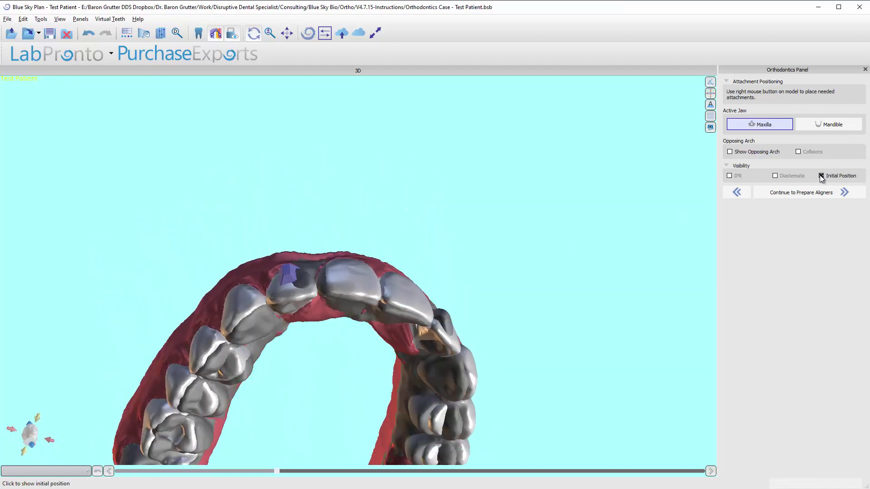
pyautogui.click(821, 176)
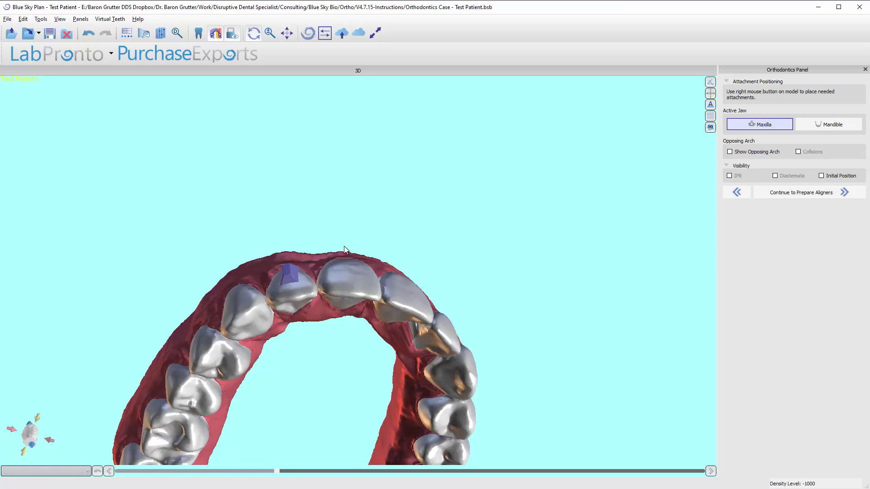
# Fine-tune the rotation of the upper right lateral incisor's attachment so it follows the tooth surface
pyautogui.moveTo(284, 243); pyautogui.dragTo(295, 286)
pyautogui.click(292, 253)
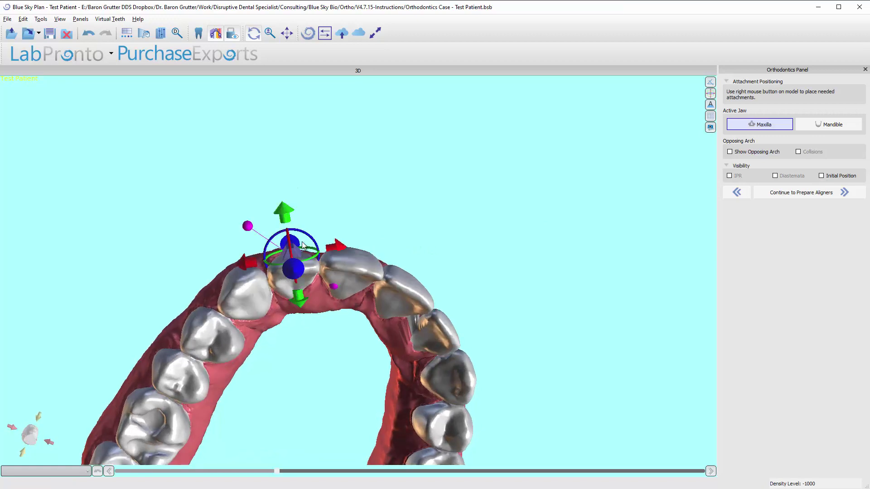
pyautogui.moveTo(306, 236)
pyautogui.mouseDown()
pyautogui.moveTo(304, 219)
pyautogui.moveTo(313, 226)
pyautogui.mouseUp()
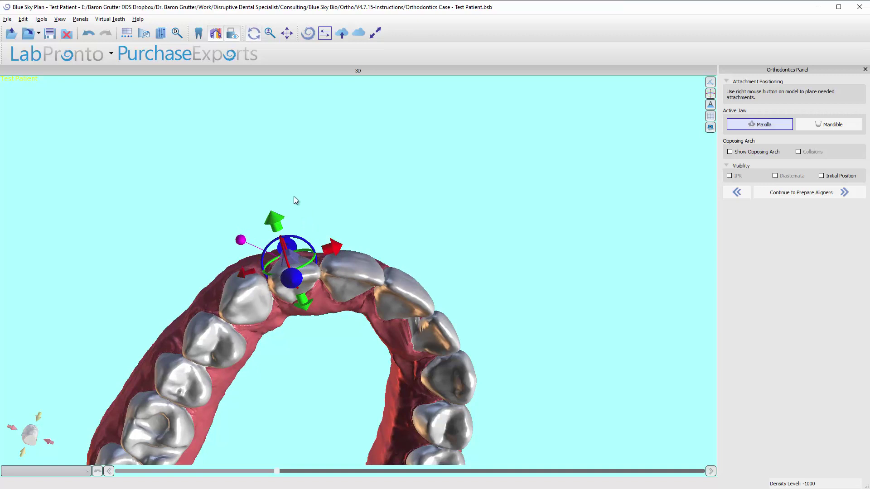
pyautogui.moveTo(295, 198); pyautogui.dragTo(313, 229)
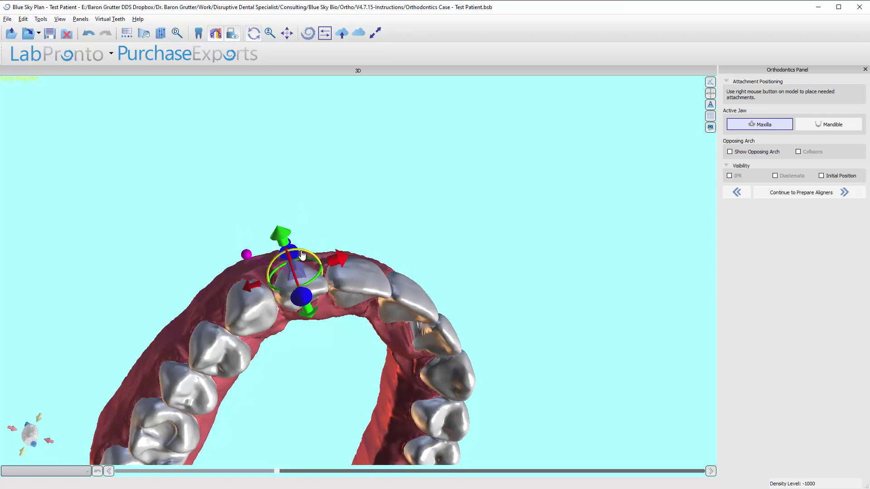
pyautogui.moveTo(304, 251); pyautogui.dragTo(302, 250)
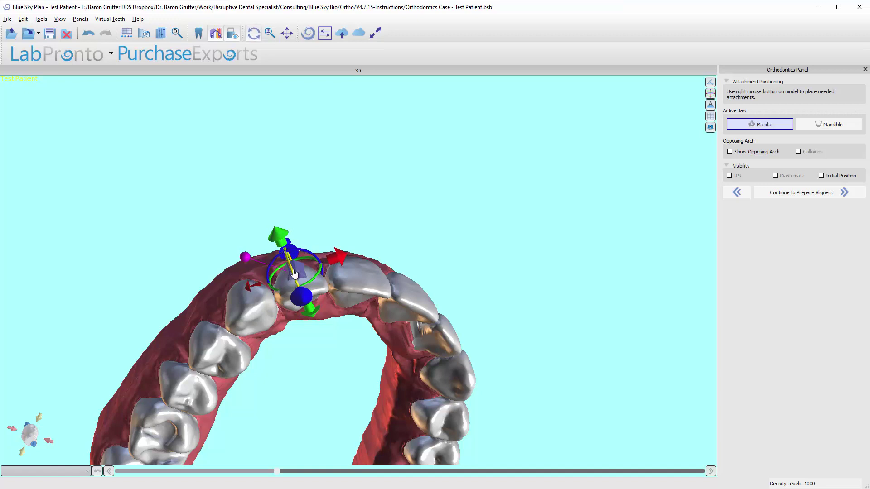
pyautogui.moveTo(302, 282); pyautogui.dragTo(317, 344)
pyautogui.moveTo(335, 294)
pyautogui.mouseDown()
pyautogui.moveTo(342, 300)
pyautogui.moveTo(330, 307)
pyautogui.mouseUp()
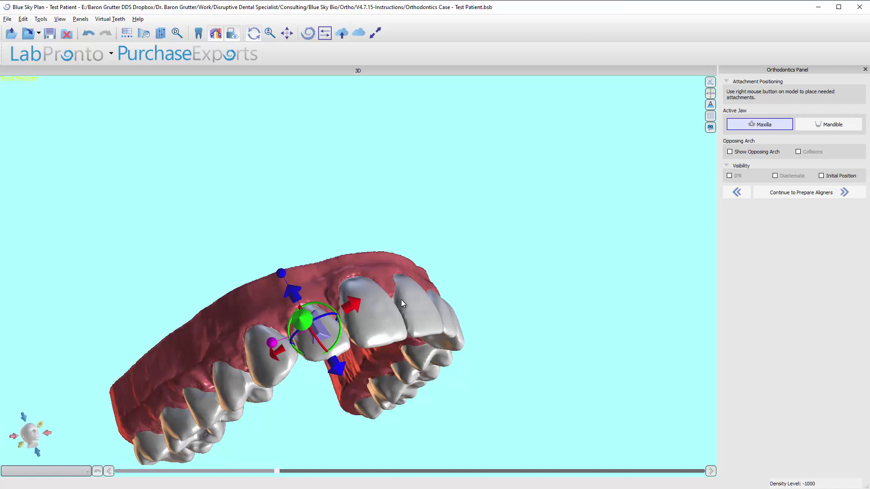
pyautogui.moveTo(401, 301); pyautogui.dragTo(494, 387)
pyautogui.moveTo(410, 416); pyautogui.dragTo(365, 242)
pyautogui.click(277, 335)
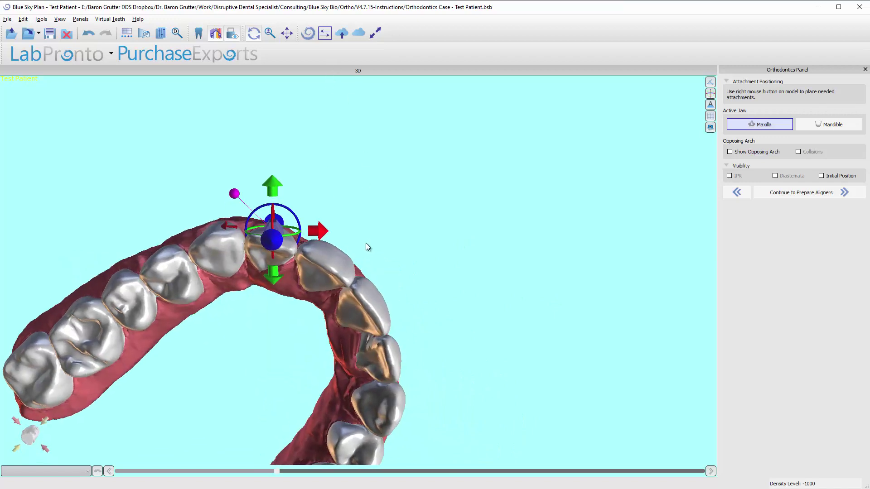
# Duplicate the right lateral incisor's attachment and place the copy on the upper left lateral incisor
pyautogui.moveTo(398, 158); pyautogui.dragTo(336, 301)
pyautogui.click(396, 314)
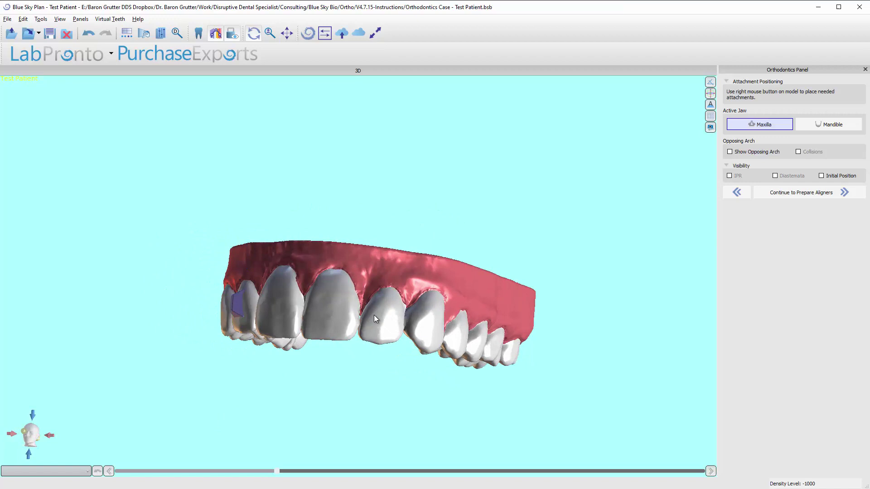
pyautogui.rightClick(384, 315)
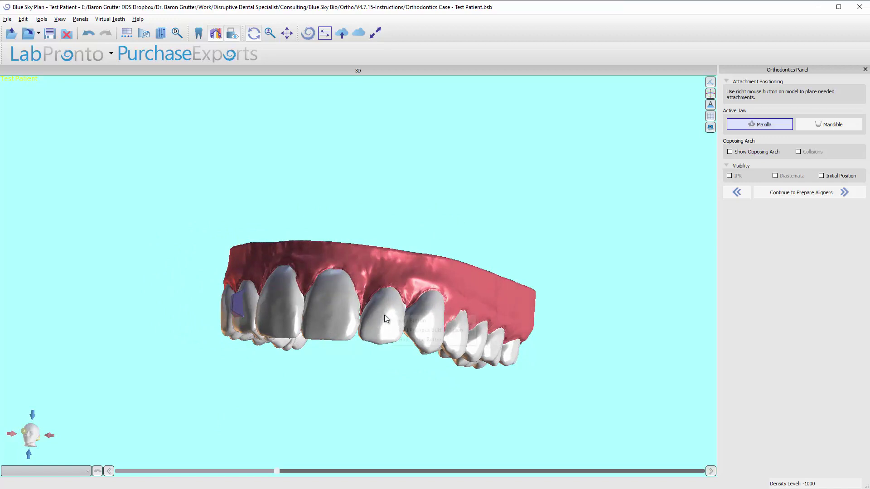
pyautogui.click(245, 317)
pyautogui.rightClick(239, 308)
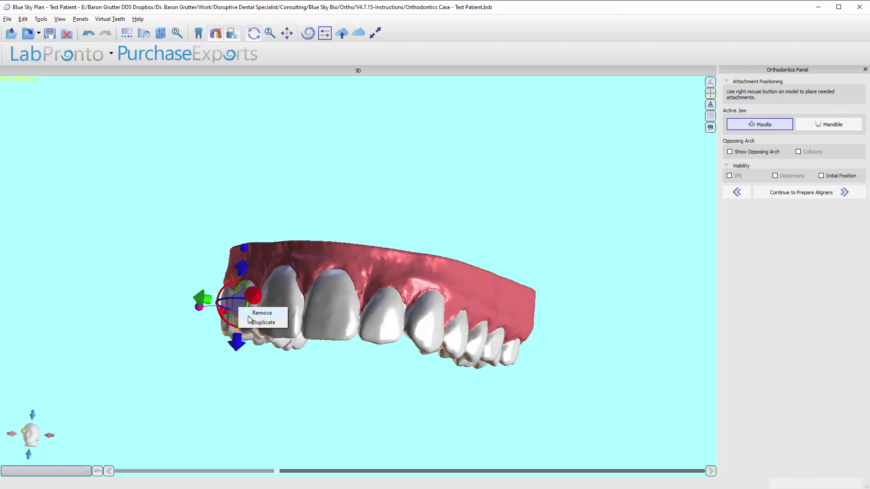
pyautogui.click(254, 322)
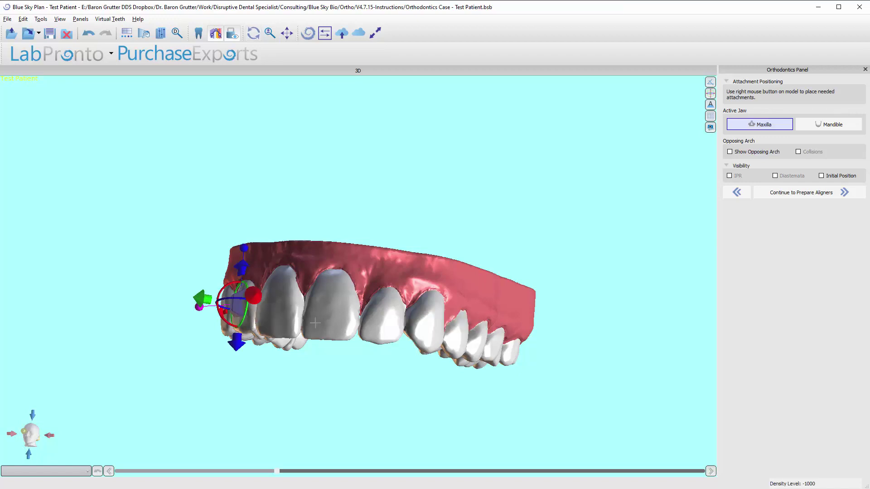
pyautogui.click(384, 315)
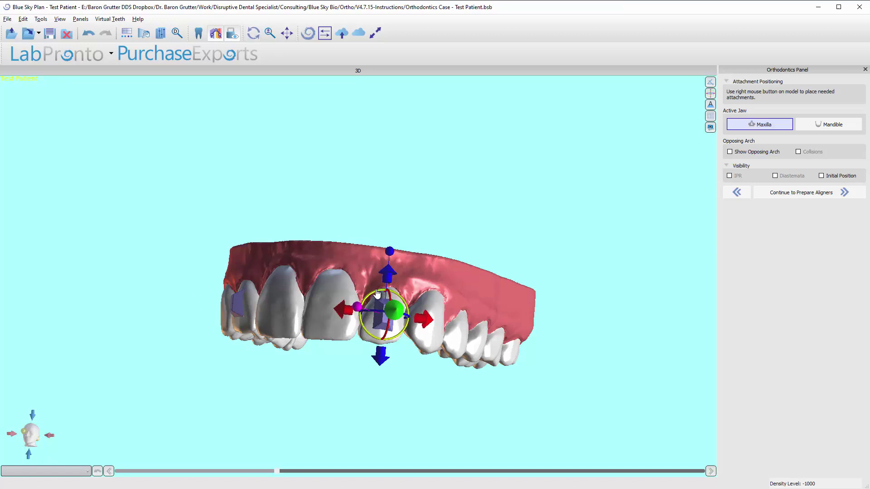
# Rotate and shift the upper left lateral incisor's attachment until it sits flush against the facial surface
pyautogui.moveTo(376, 291); pyautogui.dragTo(381, 291)
pyautogui.moveTo(419, 323); pyautogui.dragTo(421, 323)
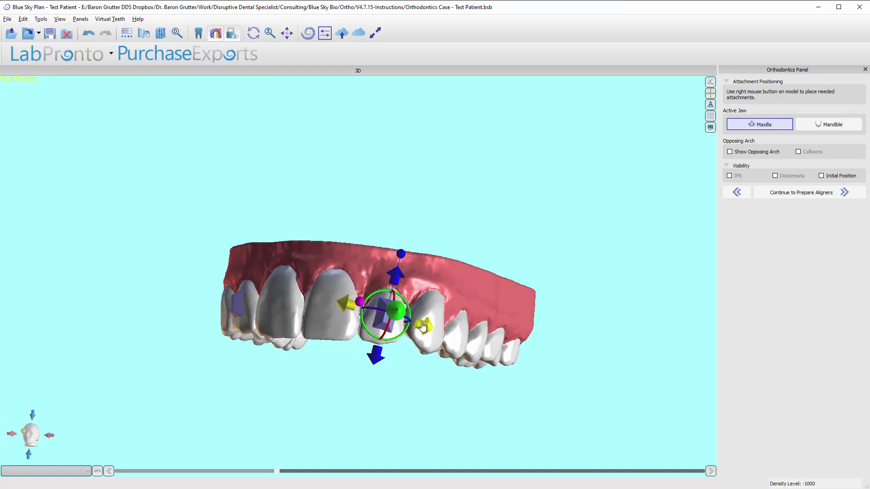
pyautogui.moveTo(414, 358); pyautogui.dragTo(429, 136)
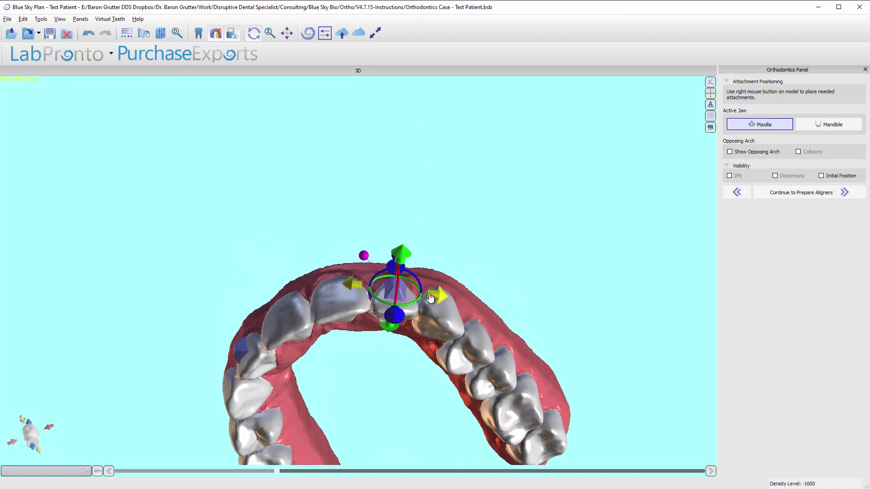
pyautogui.moveTo(420, 285); pyautogui.dragTo(409, 267)
pyautogui.moveTo(428, 302); pyautogui.dragTo(430, 303)
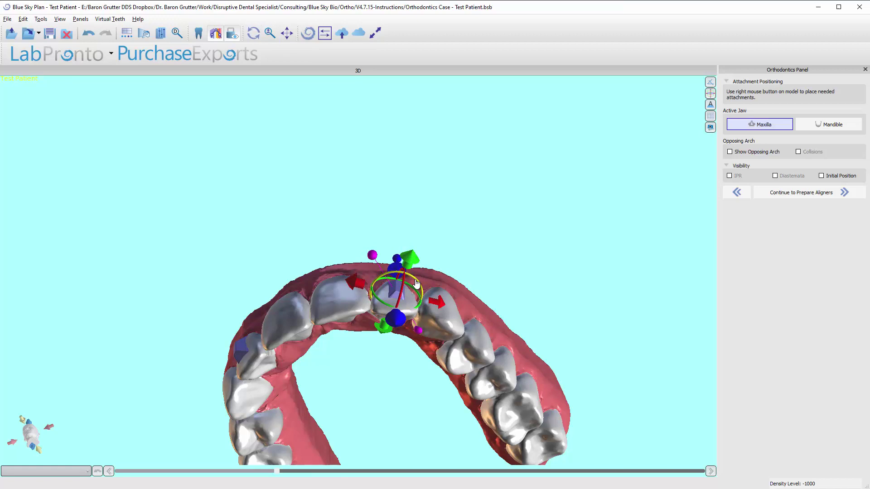
pyautogui.moveTo(415, 283); pyautogui.dragTo(418, 287)
pyautogui.moveTo(392, 284); pyautogui.dragTo(409, 298, button='right')
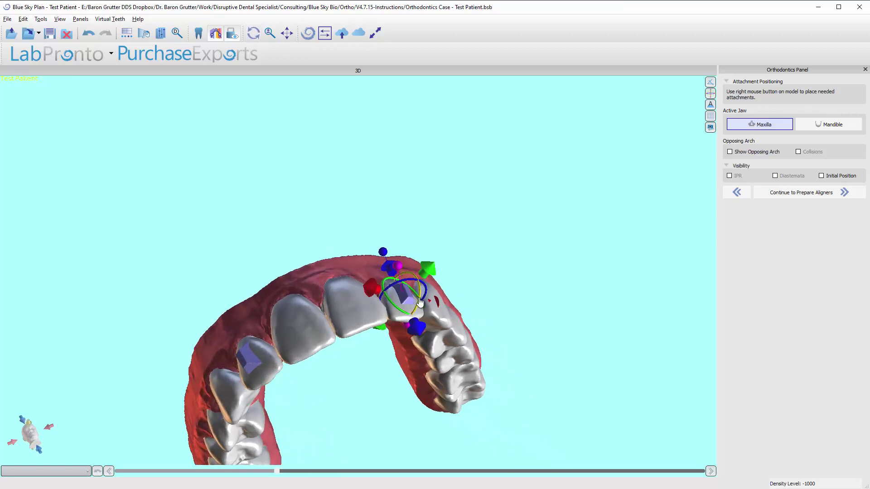
# Switch to the mandible, briefly show the opposing arch, and compare the lower teeth with their initial position from the occlusal side
pyautogui.moveTo(484, 262); pyautogui.dragTo(328, 218)
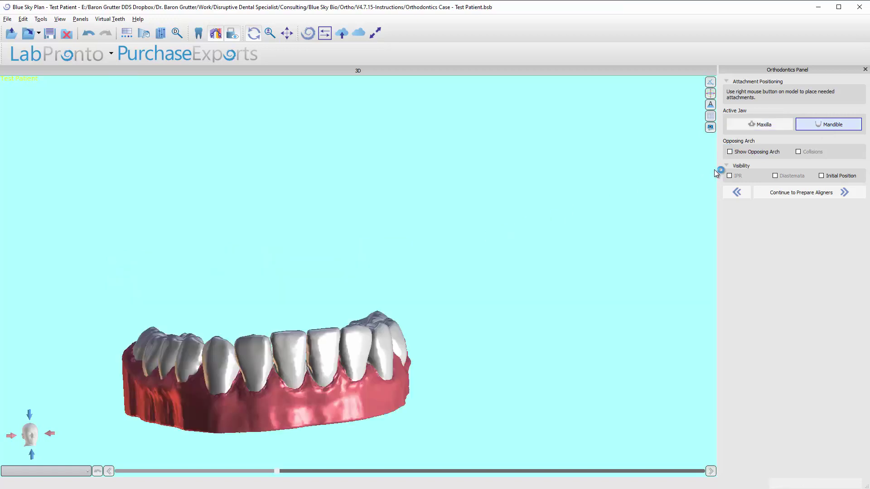
pyautogui.click(729, 152)
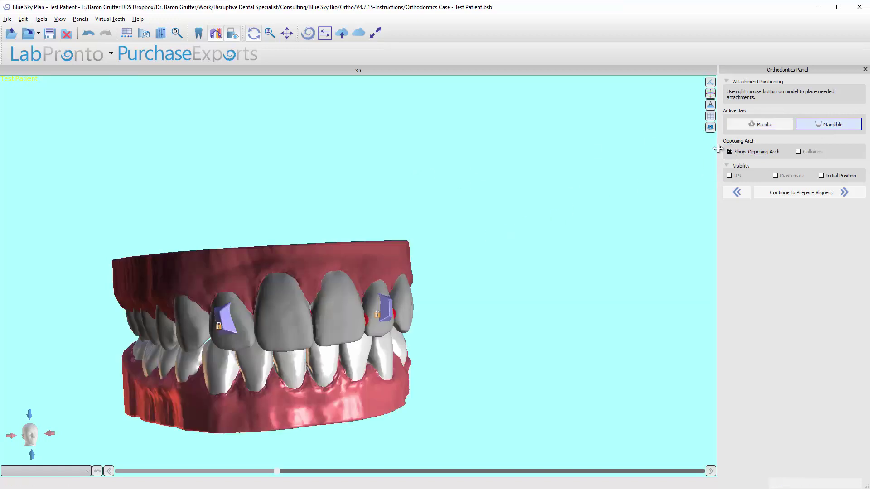
pyautogui.click(730, 152)
pyautogui.click(821, 176)
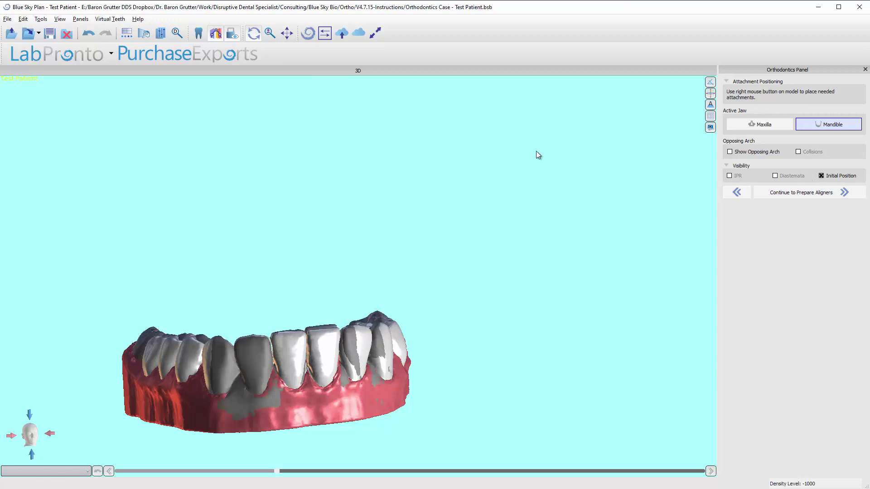
pyautogui.moveTo(481, 154); pyautogui.dragTo(415, 264)
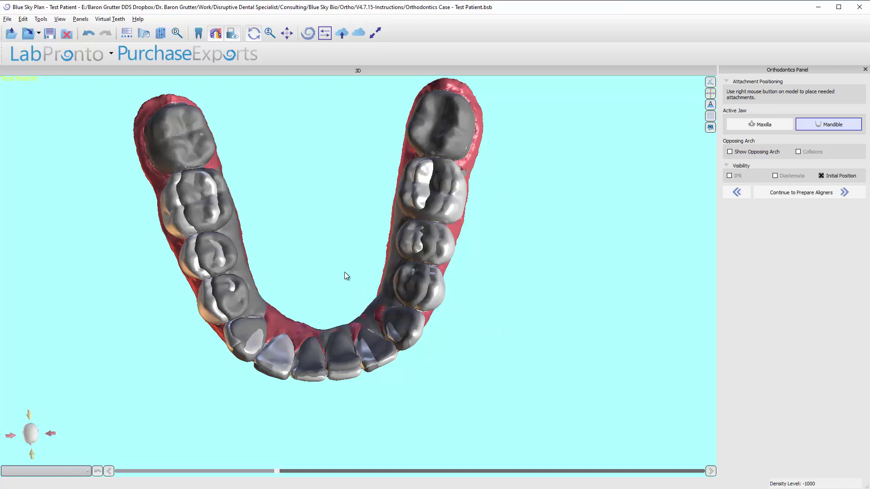
pyautogui.scroll(3, 349, 278)
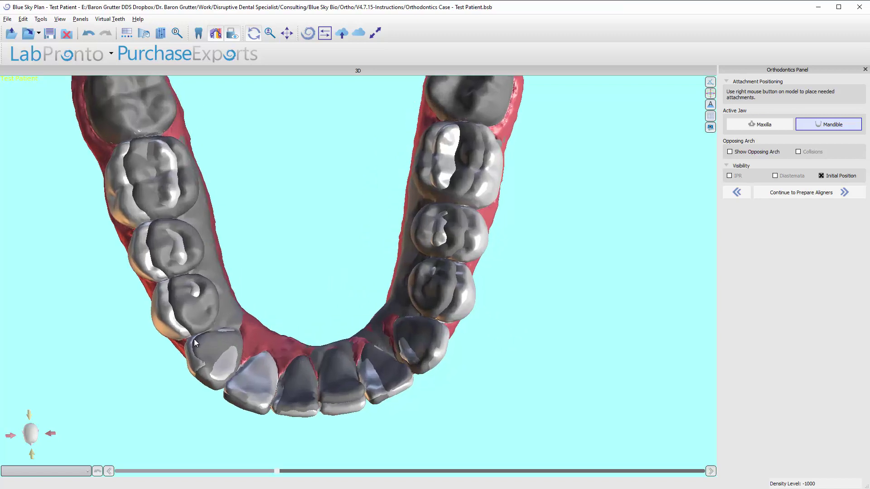
pyautogui.moveTo(271, 354); pyautogui.dragTo(381, 316)
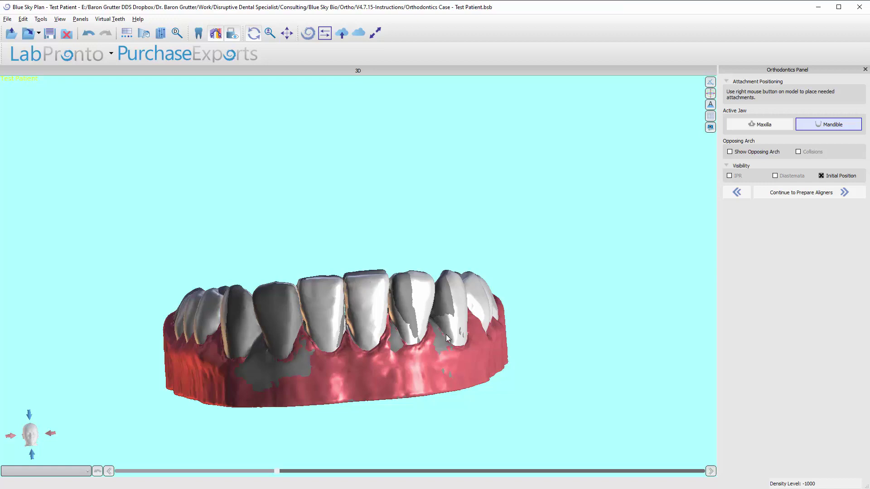
# Add a medium rectangular attachment from the Standard set to the facial surface of the lower left lateral incisor
pyautogui.moveTo(413, 303); pyautogui.dragTo(381, 313)
pyautogui.rightClick(388, 312)
pyautogui.click(399, 316)
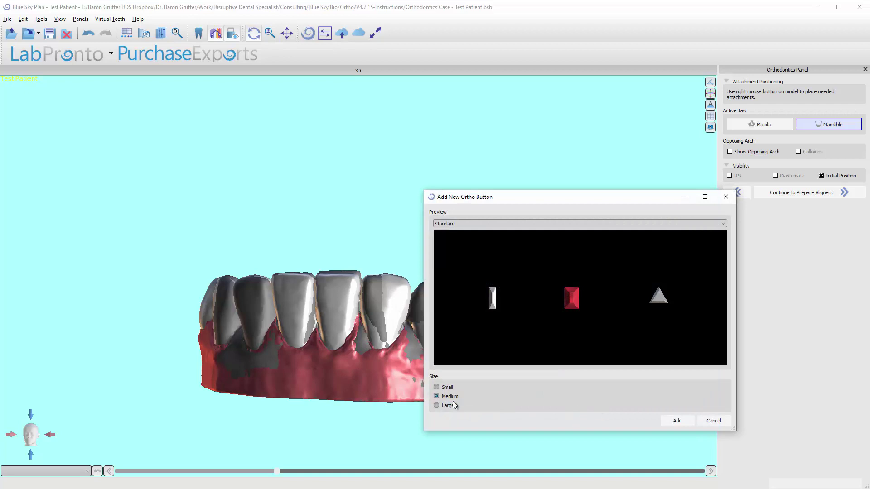
pyautogui.click(677, 420)
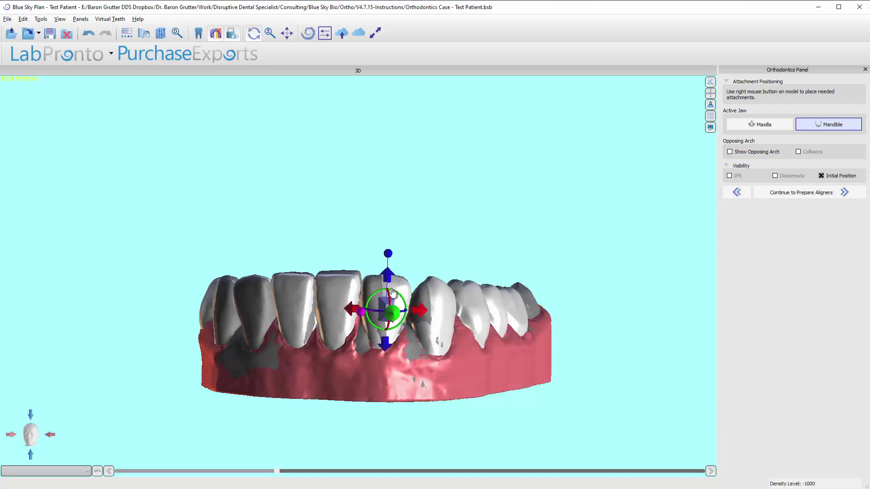
# Enlarge the lower left lateral incisor's attachment and rotate it to align with the tooth's facial surface
pyautogui.moveTo(390, 256); pyautogui.dragTo(367, 421)
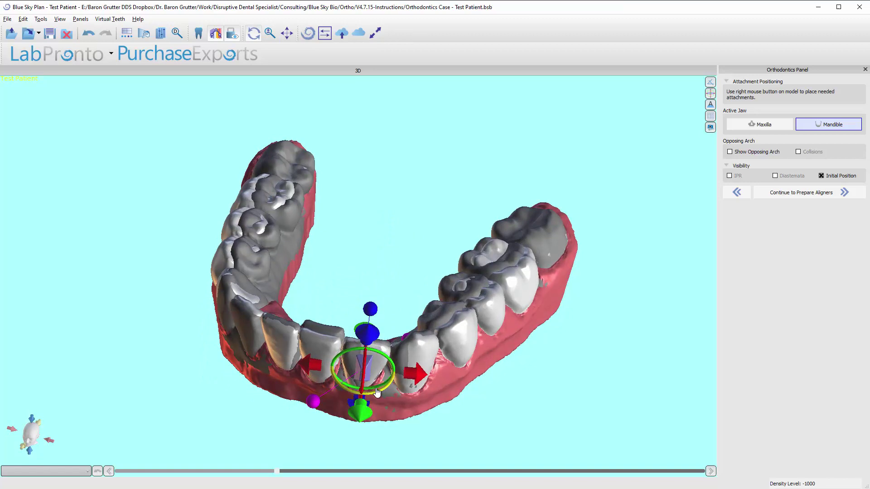
pyautogui.moveTo(376, 391); pyautogui.dragTo(384, 391)
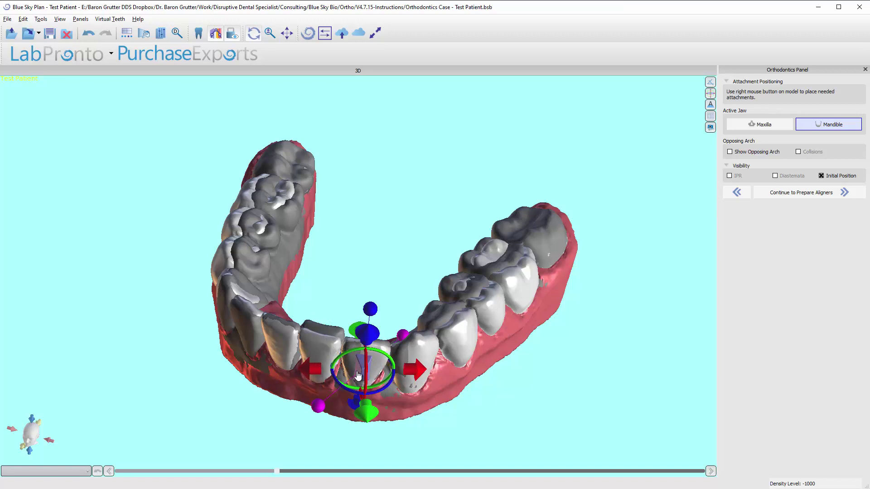
pyautogui.moveTo(356, 367); pyautogui.dragTo(358, 368)
pyautogui.moveTo(361, 402); pyautogui.dragTo(316, 329)
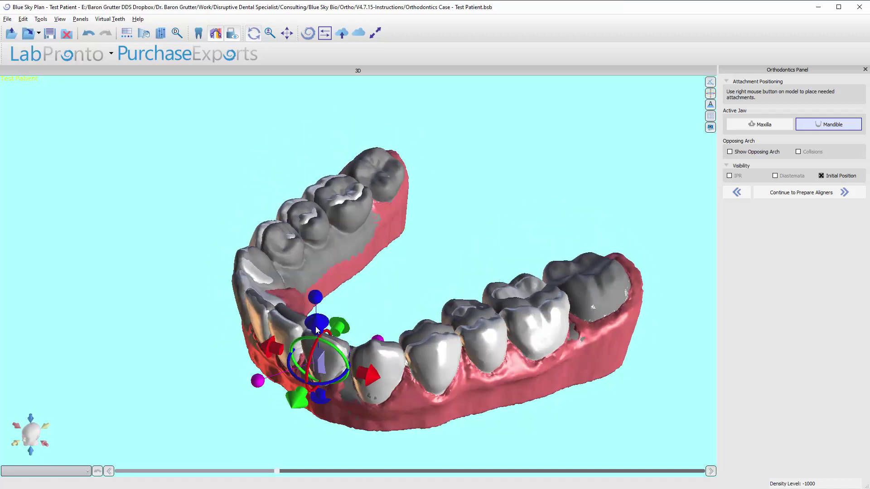
pyautogui.moveTo(317, 329); pyautogui.dragTo(398, 227, button='middle')
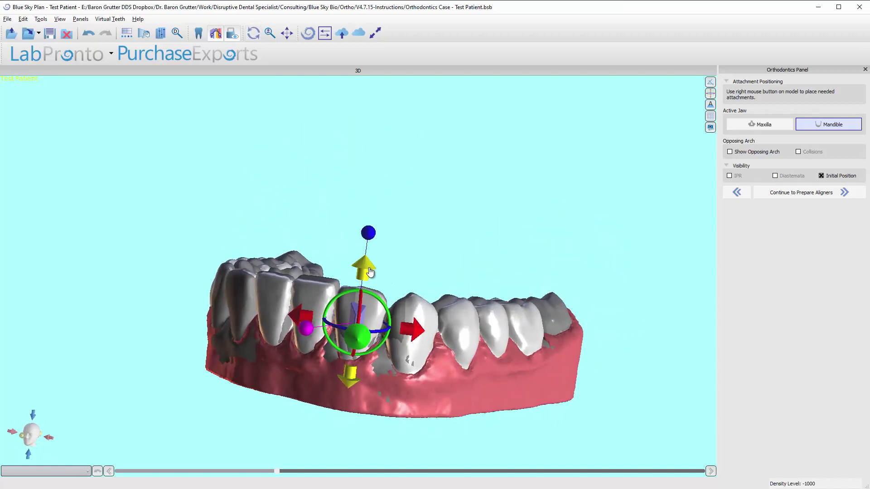
# Place the previous attachment again on the lower right canine and increase its width and height
pyautogui.moveTo(370, 272); pyautogui.dragTo(310, 345, button='middle')
pyautogui.rightClick(310, 345)
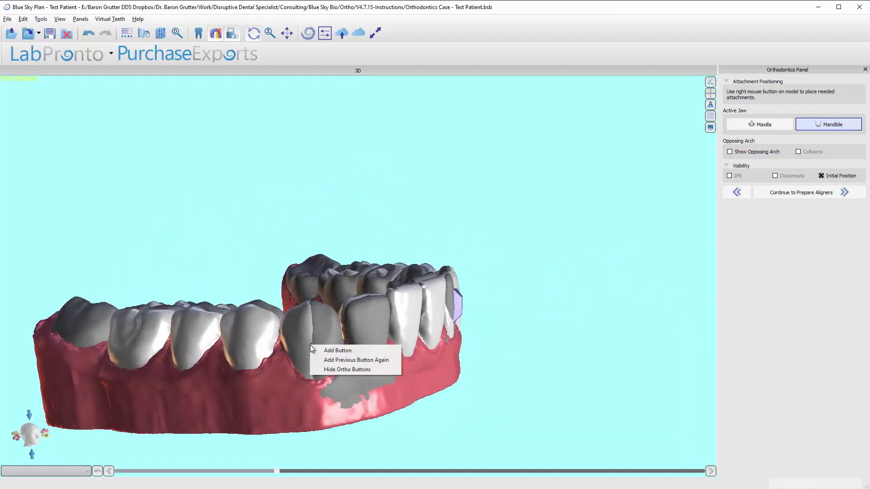
pyautogui.click(335, 360)
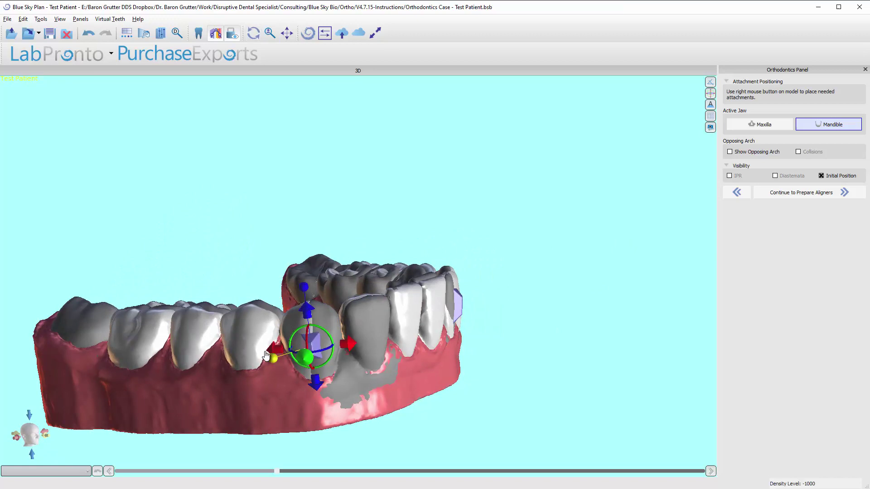
pyautogui.moveTo(264, 353); pyautogui.dragTo(259, 352)
pyautogui.moveTo(305, 286); pyautogui.dragTo(303, 230)
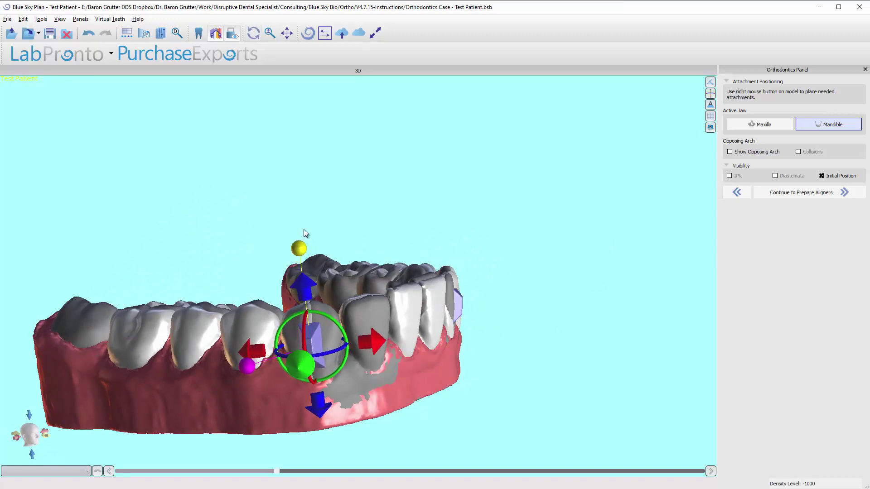
# Rotate the lower right canine's attachment and adjust its depth to follow the facial surface
pyautogui.moveTo(304, 233); pyautogui.dragTo(425, 404, button='middle')
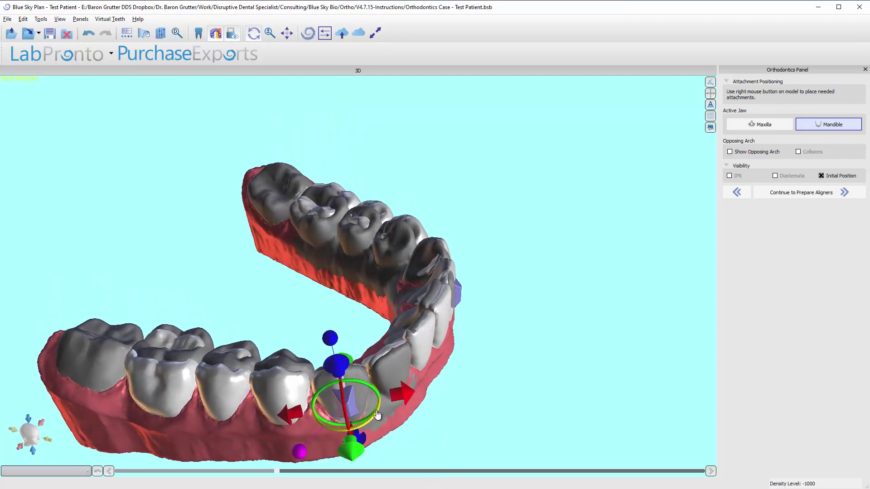
pyautogui.moveTo(377, 415); pyautogui.dragTo(394, 407)
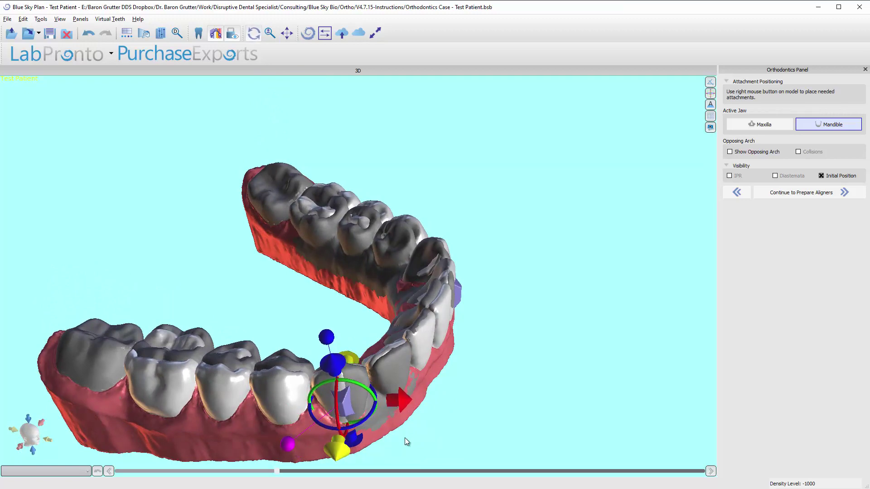
pyautogui.moveTo(406, 442); pyautogui.dragTo(322, 263, button='middle')
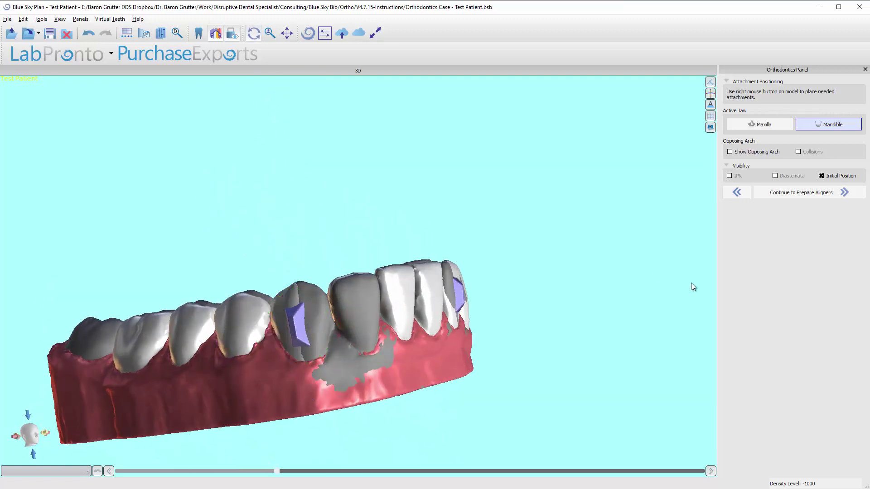
# Hide the initial position and review both mandibular attachments on the planned tooth positions
pyautogui.click(821, 175)
pyautogui.moveTo(431, 195); pyautogui.dragTo(492, 301, button='middle')
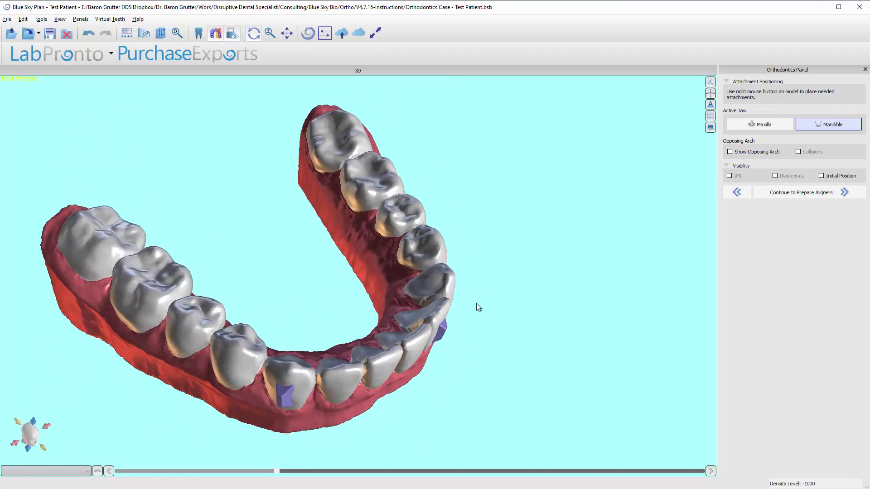
pyautogui.moveTo(348, 263); pyautogui.dragTo(430, 257, button='middle')
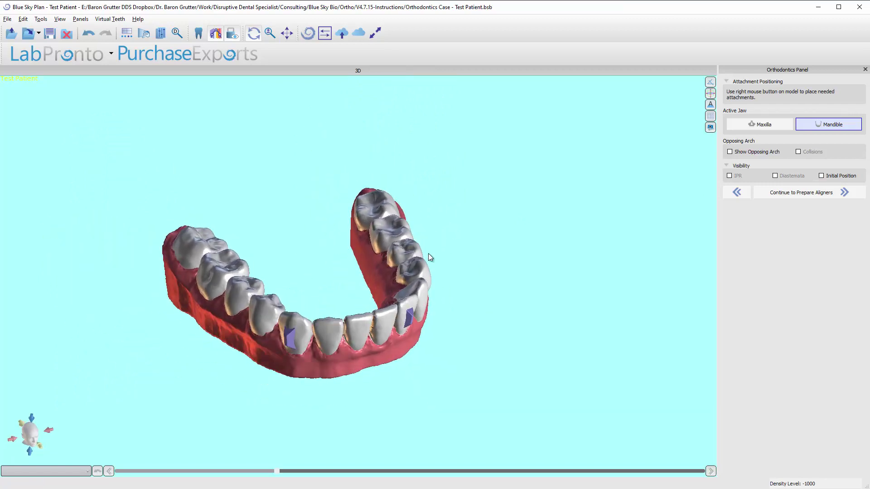